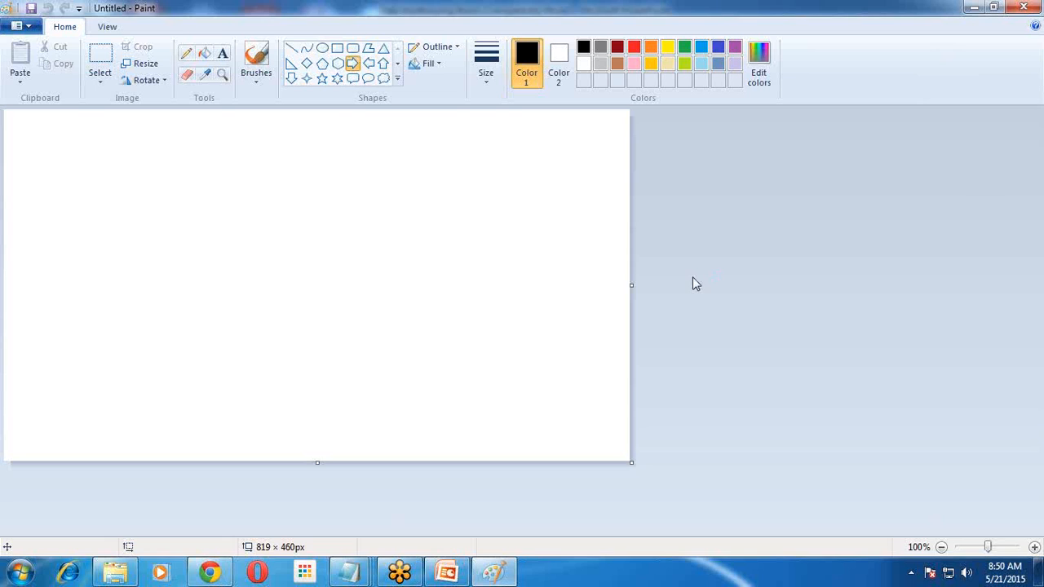
{"action": "left_click", "coordinate": [337, 49]}
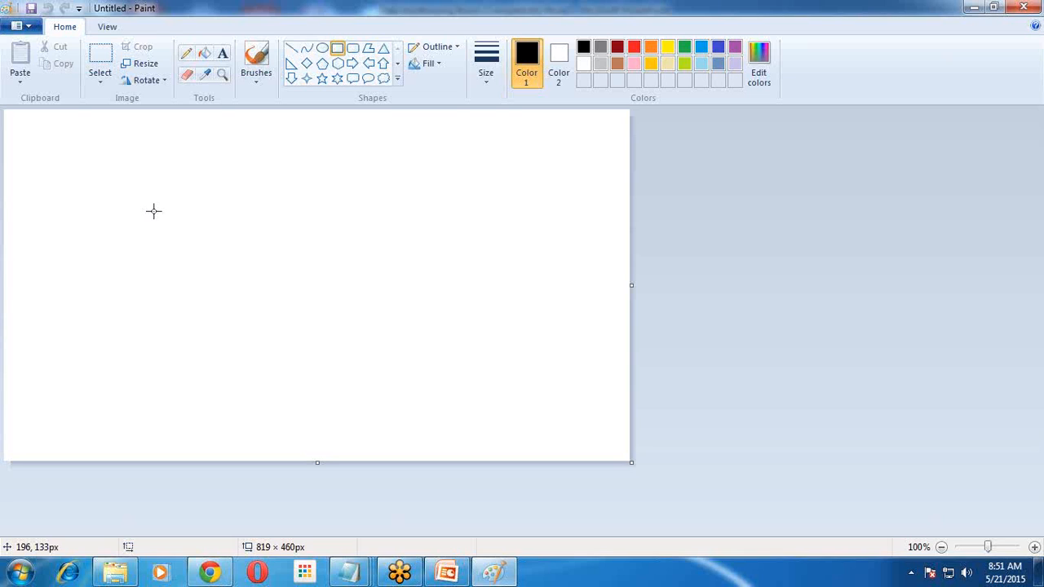
{"action": "left_click_drag", "start_coordinate": [102, 208], "coordinate": [180, 256]}
{"action": "left_click", "coordinate": [268, 238]}
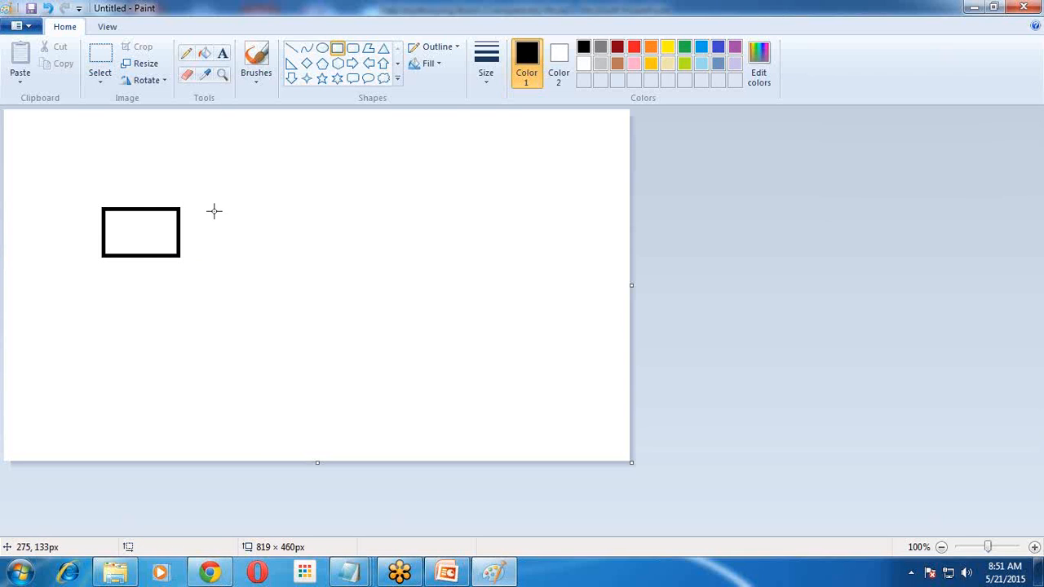
{"action": "key", "text": "ctrl+z"}
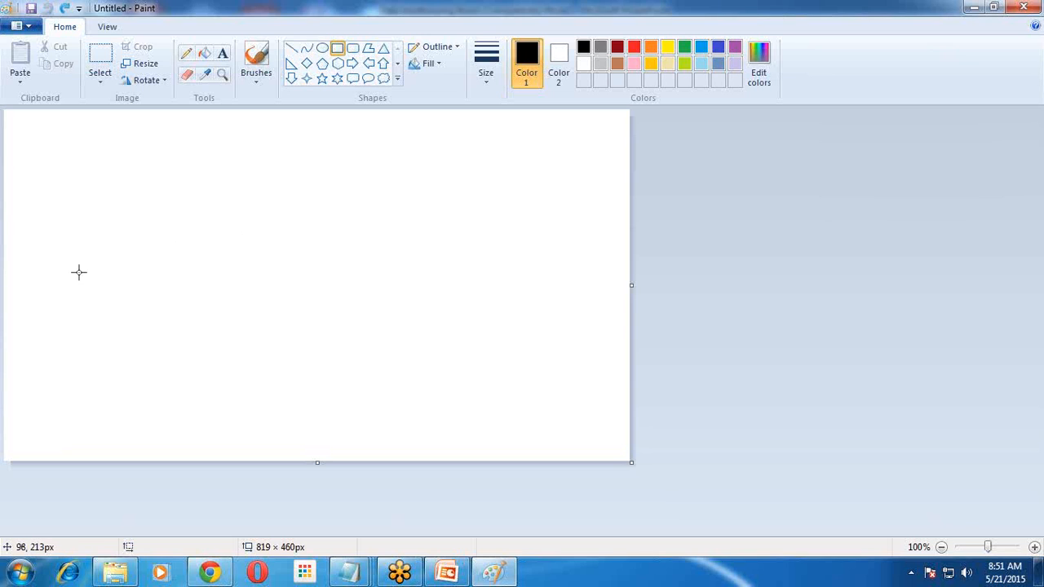
- Draw four upright rectangles side by side across the lower half of the canvas
{"action": "left_click_drag", "start_coordinate": [65, 291], "coordinate": [129, 385]}
{"action": "left_click", "coordinate": [193, 291]}
{"action": "left_click_drag", "start_coordinate": [190, 287], "coordinate": [258, 385]}
{"action": "left_click_drag", "start_coordinate": [290, 291], "coordinate": [353, 385]}
{"action": "left_click", "coordinate": [420, 326]}
{"action": "mouse_move", "coordinate": [400, 293]}
{"action": "left_mouse_down"}
{"action": "mouse_move", "coordinate": [441, 366]}
{"action": "mouse_move", "coordinate": [477, 402]}
{"action": "left_mouse_up"}
- Draw one wide, flat rectangle above the row of four upright boxes
{"action": "left_click", "coordinate": [135, 212]}
{"action": "left_click_drag", "start_coordinate": [135, 211], "coordinate": [397, 257]}
{"action": "left_click", "coordinate": [495, 230]}
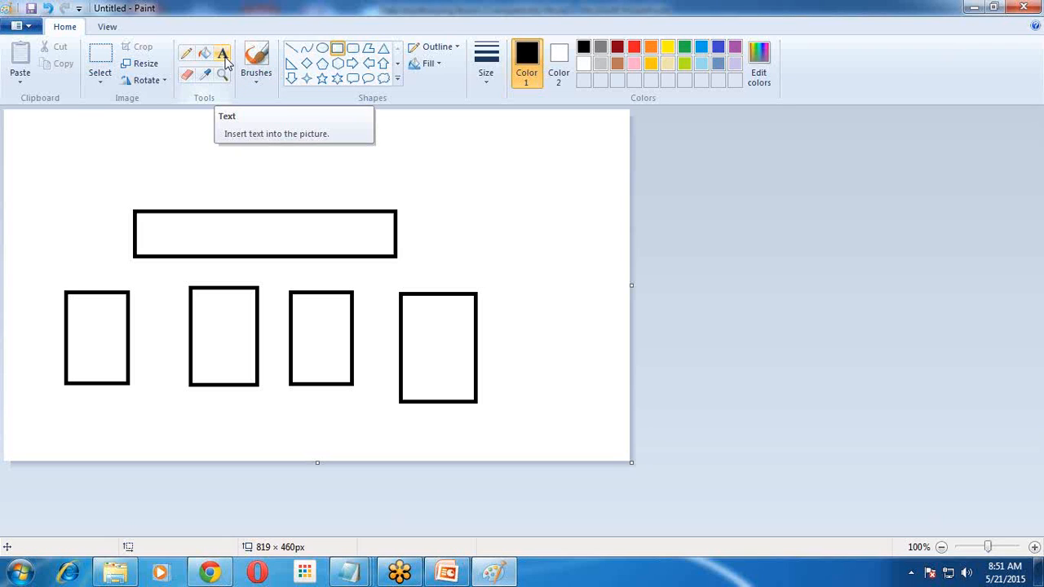
- Draw a small rectangle of about 31 × 25 px inside the first box and similar ones inside the third and fourth boxes
{"action": "left_click_drag", "start_coordinate": [87, 325], "coordinate": [110, 346]}
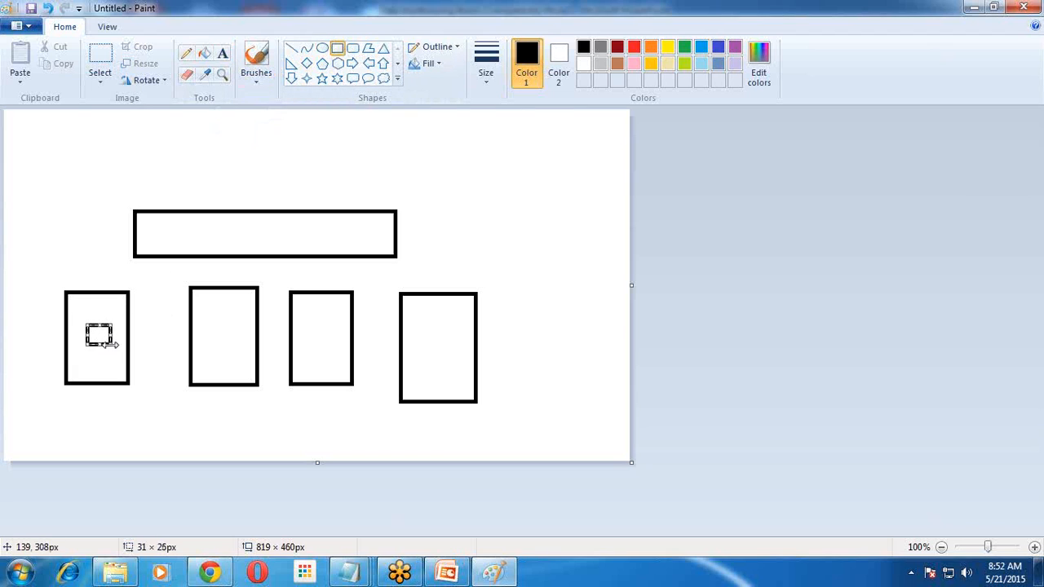
{"action": "left_click", "coordinate": [100, 365]}
{"action": "left_click_drag", "start_coordinate": [297, 320], "coordinate": [315, 345]}
{"action": "left_click", "coordinate": [359, 341]}
{"action": "left_click_drag", "start_coordinate": [422, 339], "coordinate": [437, 362]}
{"action": "left_click", "coordinate": [501, 338]}
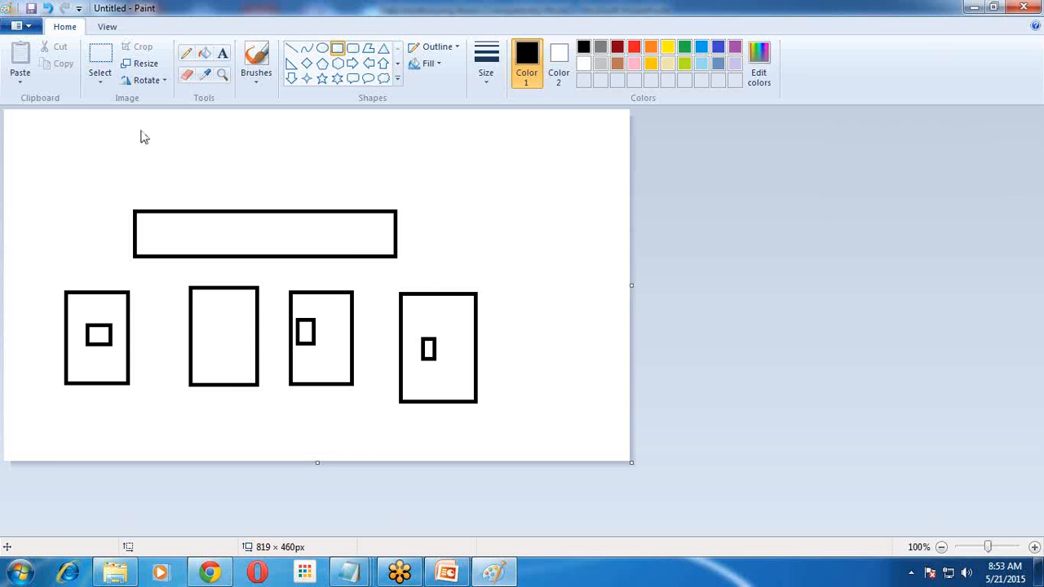
- Draw a thin horizontal rectangle near the bottom inside each of the four upright boxes
{"action": "left_click", "coordinate": [106, 64]}
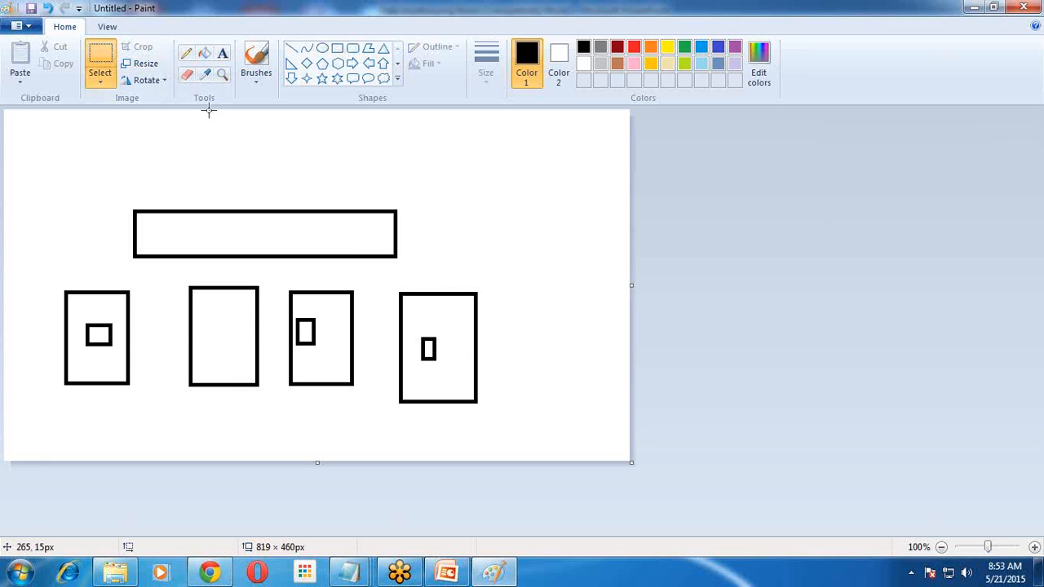
{"action": "left_click", "coordinate": [337, 53]}
{"action": "left_click_drag", "start_coordinate": [72, 364], "coordinate": [124, 379]}
{"action": "left_click", "coordinate": [206, 369]}
{"action": "left_click_drag", "start_coordinate": [199, 367], "coordinate": [445, 385]}
{"action": "left_click", "coordinate": [310, 373]}
{"action": "left_click", "coordinate": [410, 380]}
{"action": "left_click", "coordinate": [466, 383]}
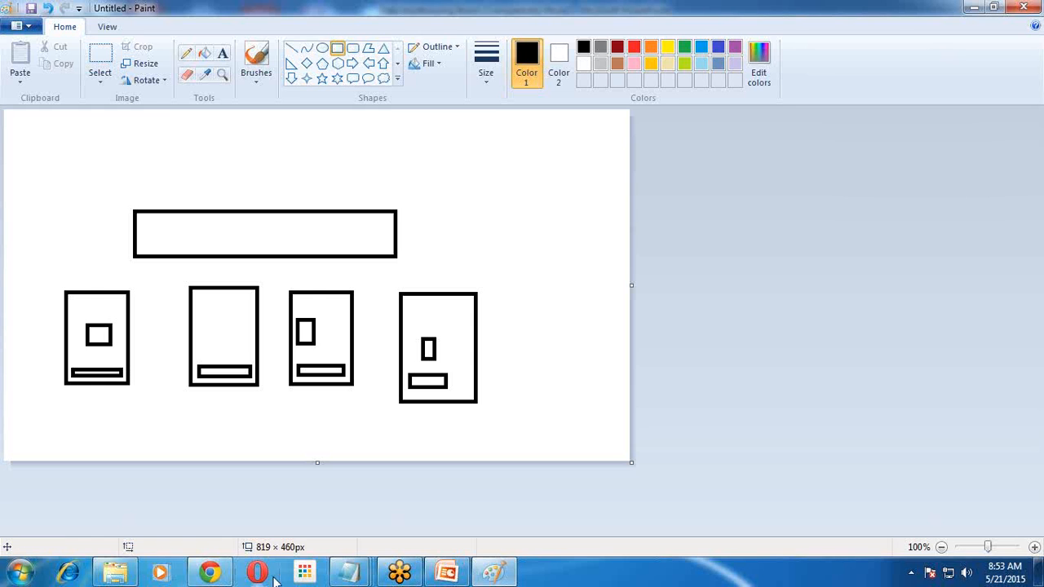
{"action": "left_click", "coordinate": [447, 574]}
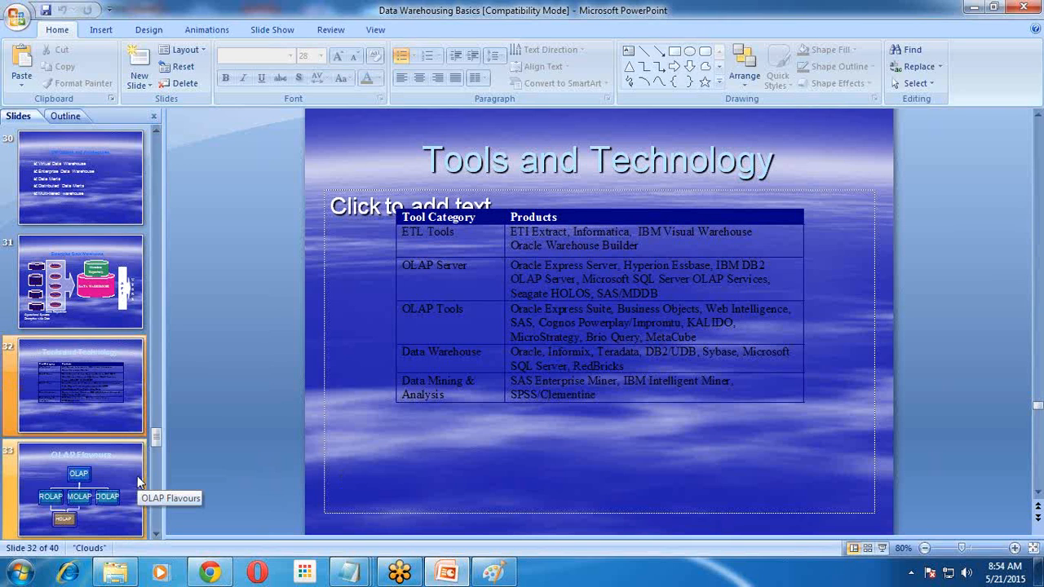
{"action": "left_click", "coordinate": [233, 415]}
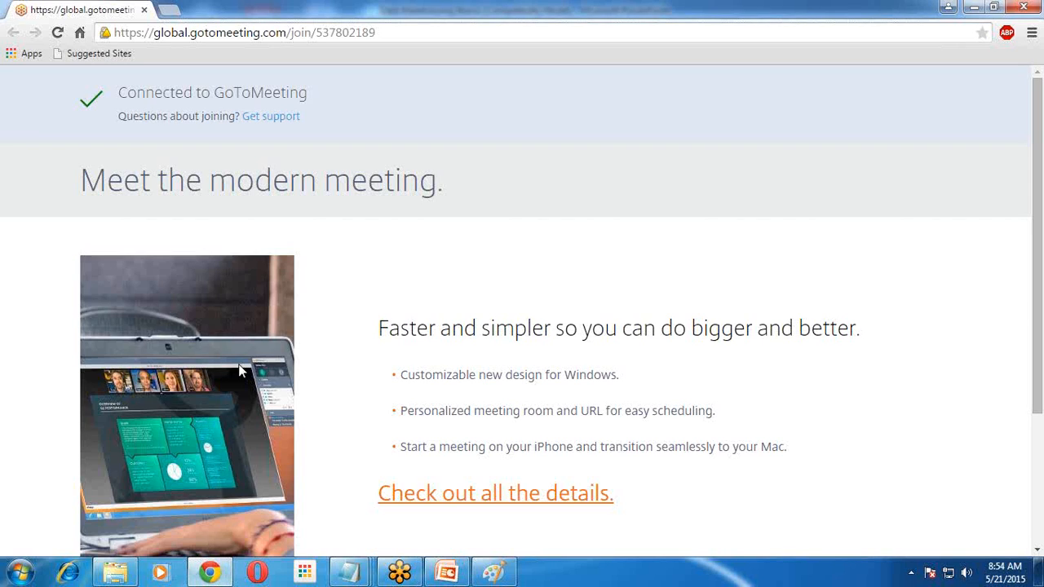
- Switch back to Paint and draw a shorter rectangle above the wide one
{"action": "left_click", "coordinate": [493, 572]}
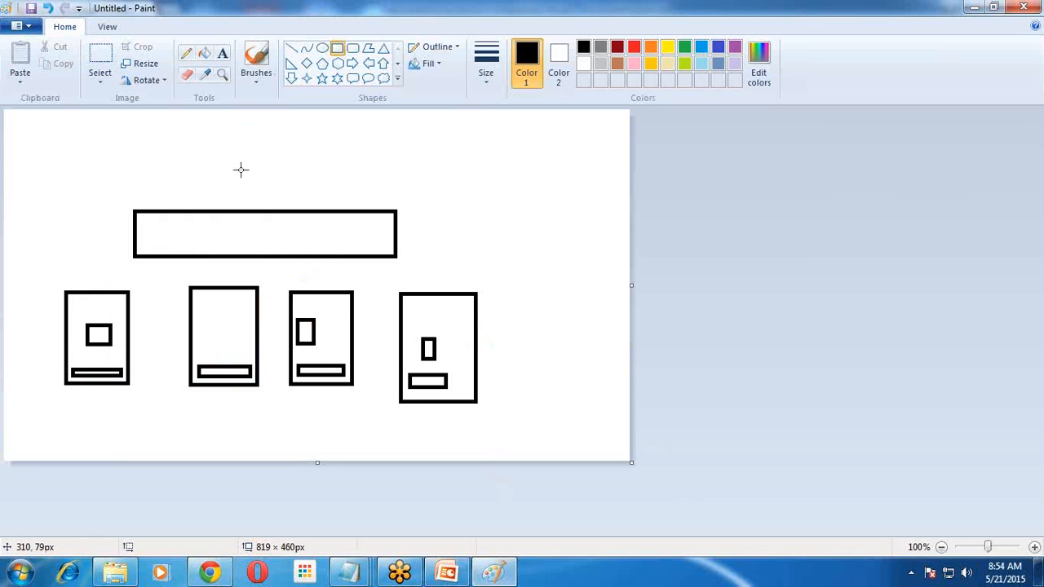
{"action": "left_click_drag", "start_coordinate": [146, 152], "coordinate": [264, 186]}
{"action": "left_click", "coordinate": [290, 182]}
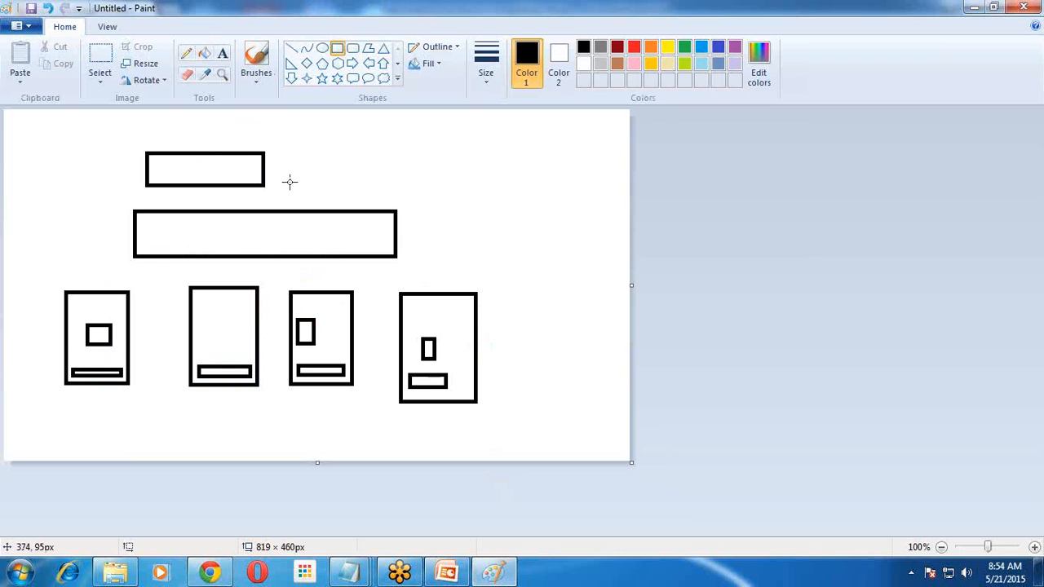
{"action": "mouse_move", "coordinate": [184, 252]}
{"action": "left_mouse_down"}
{"action": "mouse_move", "coordinate": [72, 258]}
{"action": "mouse_move", "coordinate": [36, 280]}
{"action": "mouse_move", "coordinate": [44, 251]}
{"action": "mouse_move", "coordinate": [168, 261]}
{"action": "left_mouse_up"}
{"action": "left_click", "coordinate": [216, 274]}
{"action": "key", "text": "ctrl+z"}
- Open a blank Notepad document and enter "nutch" with "hadoop" on the line above it
{"action": "left_click", "coordinate": [20, 572]}
{"action": "left_click", "coordinate": [57, 243]}
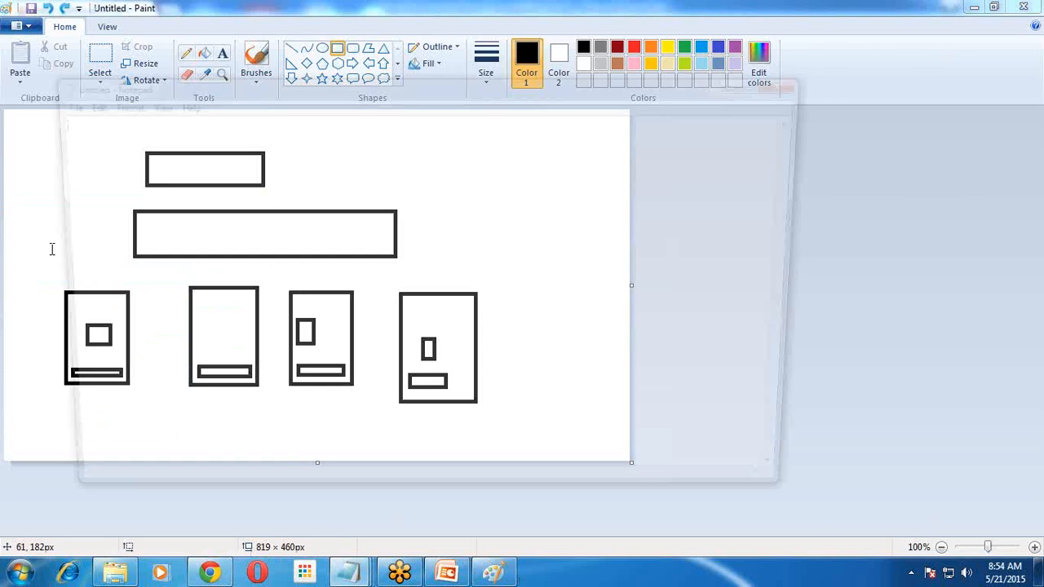
{"action": "type", "text": "nutch"}
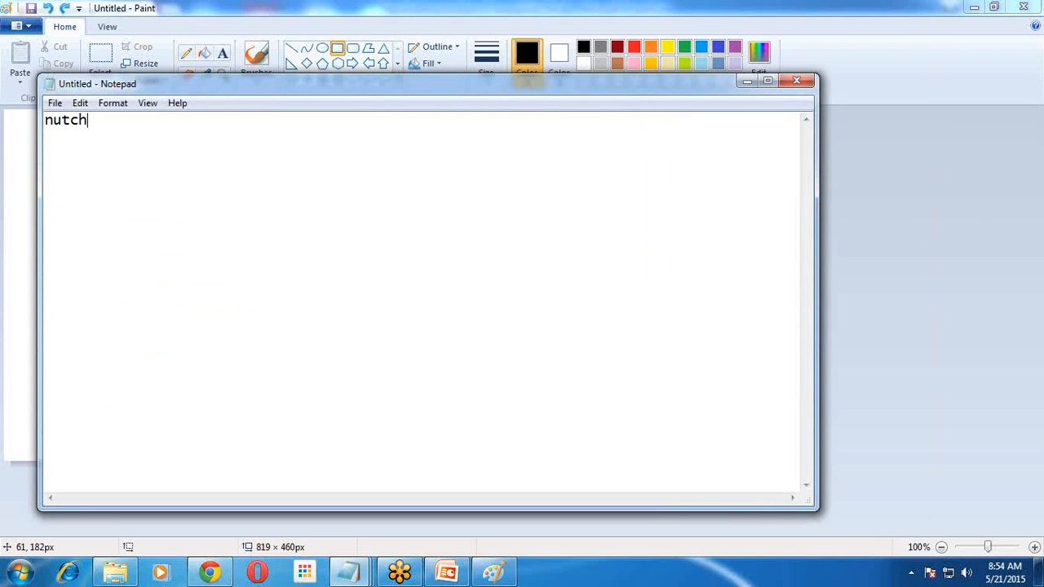
{"action": "key", "text": "Home"}
{"action": "key", "text": "Return"}
{"action": "key", "text": "Up"}
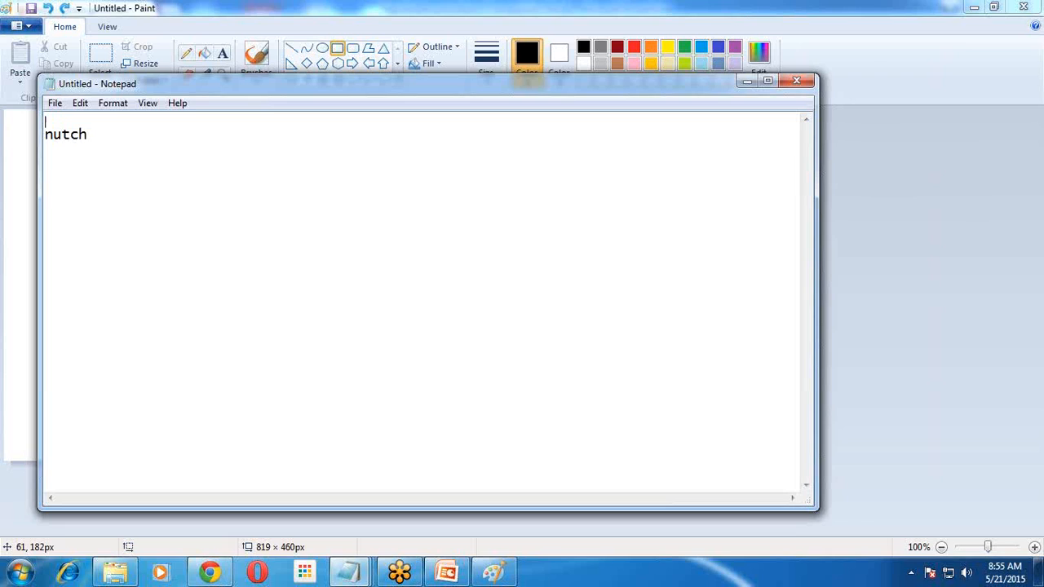
{"action": "type", "text": "hadoop"}
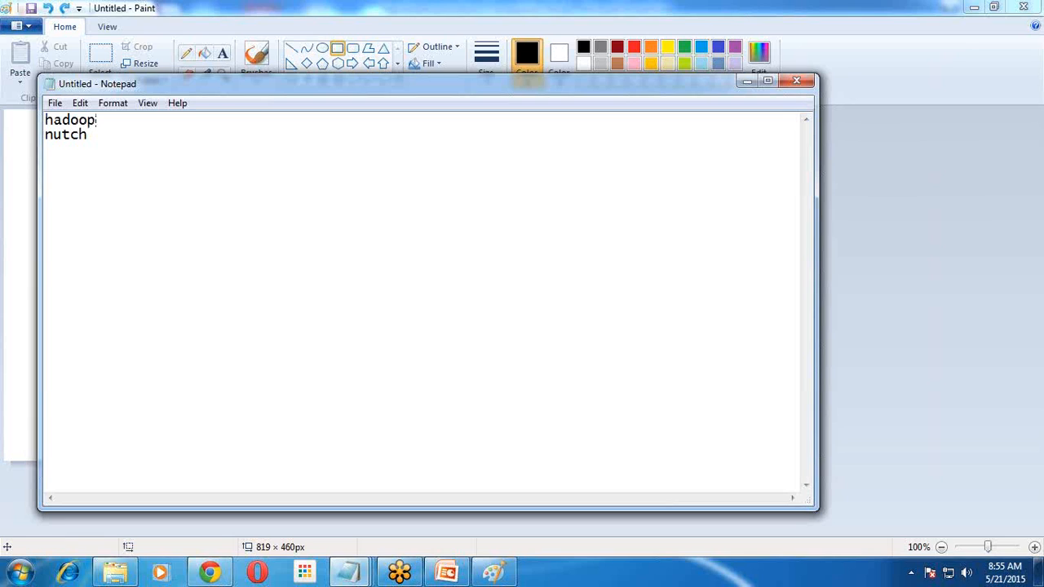
- Add the lines "haddop", "Horton networks" and "map R" below "nutch"
{"action": "left_click_drag", "start_coordinate": [95, 137], "coordinate": [45, 139]}
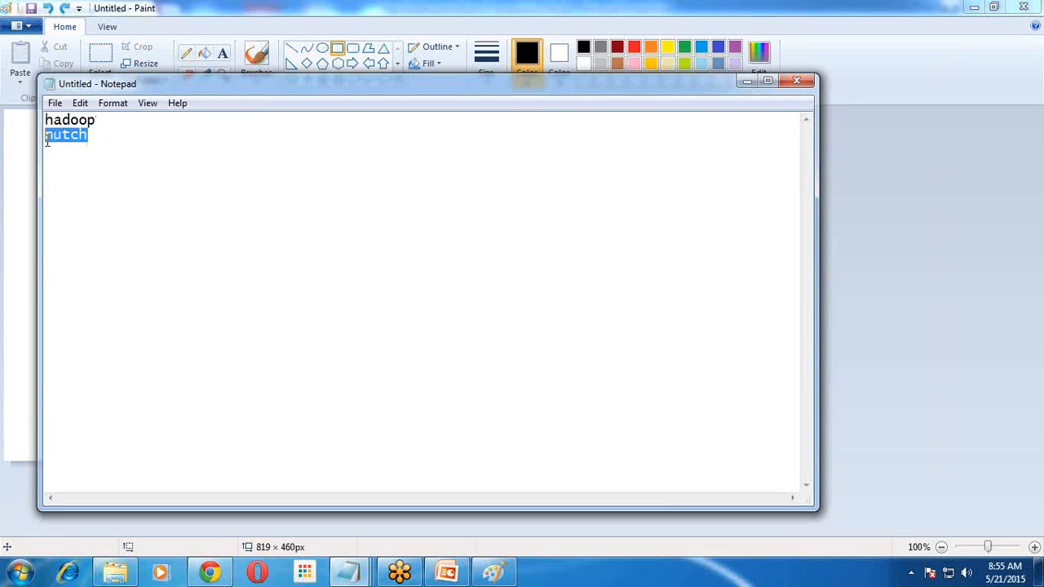
{"action": "left_click", "coordinate": [92, 163]}
{"action": "left_click_drag", "start_coordinate": [98, 136], "coordinate": [46, 138]}
{"action": "left_click", "coordinate": [94, 136]}
{"action": "key", "text": "Return"}
{"action": "type", "text": "haddop"}
{"action": "key", "text": "Return"}
{"action": "type", "text": "Horton networks"}
{"action": "key", "text": "Return"}
{"action": "type", "text": "map R"}
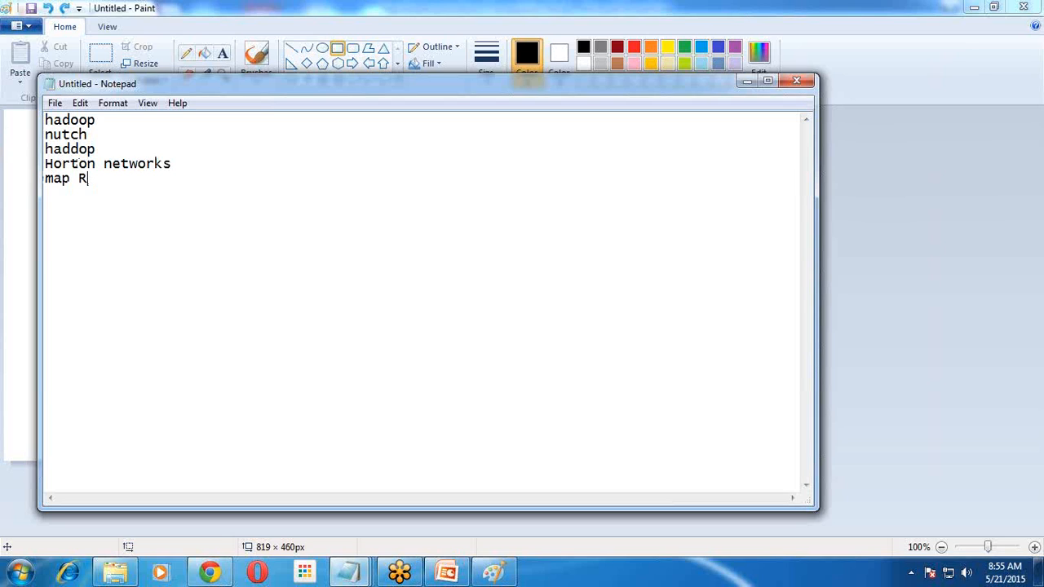
{"action": "left_click_drag", "start_coordinate": [98, 182], "coordinate": [39, 181]}
{"action": "left_click_drag", "start_coordinate": [104, 181], "coordinate": [42, 178]}
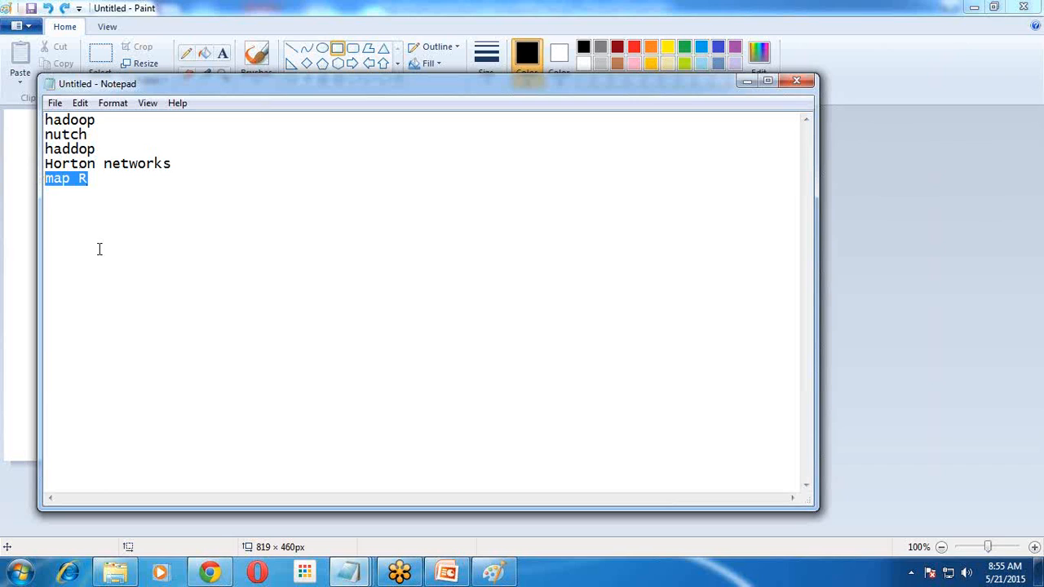
{"action": "left_click_drag", "start_coordinate": [89, 184], "coordinate": [44, 178]}
{"action": "left_click", "coordinate": [81, 191]}
{"action": "left_click_drag", "start_coordinate": [84, 179], "coordinate": [31, 180]}
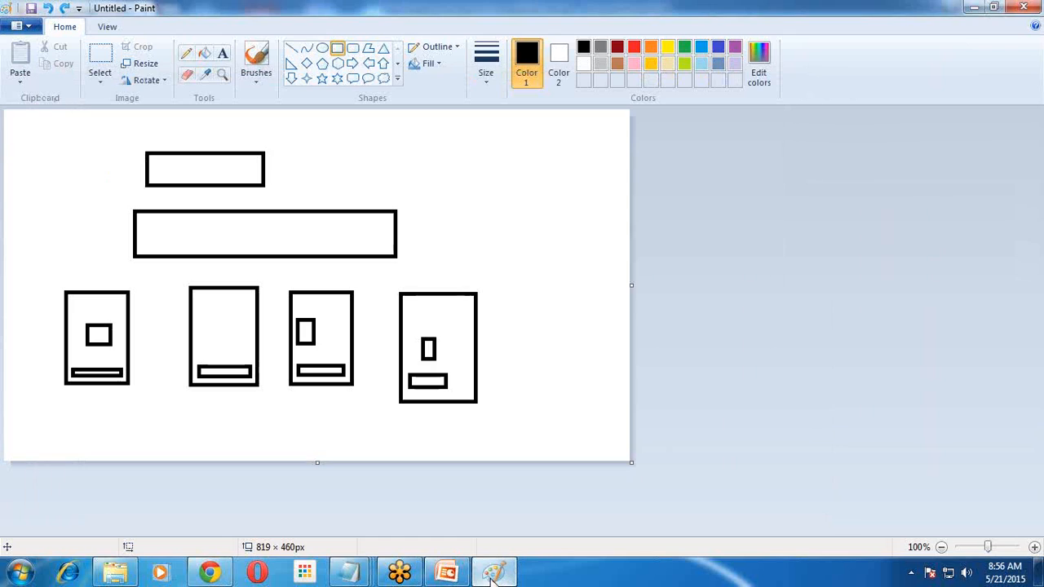
{"action": "left_click", "coordinate": [494, 573]}
{"action": "left_click", "coordinate": [463, 575]}
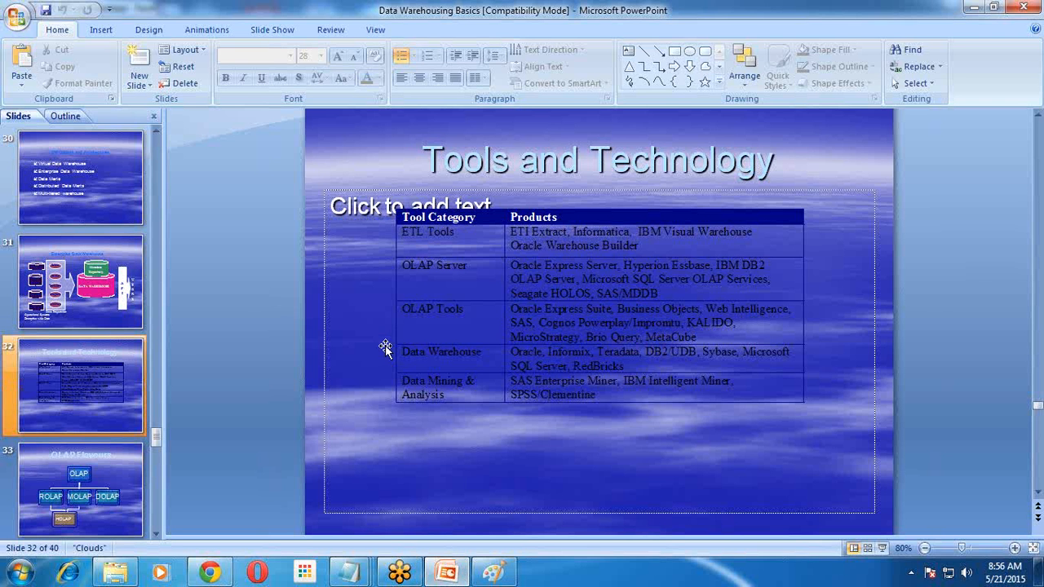
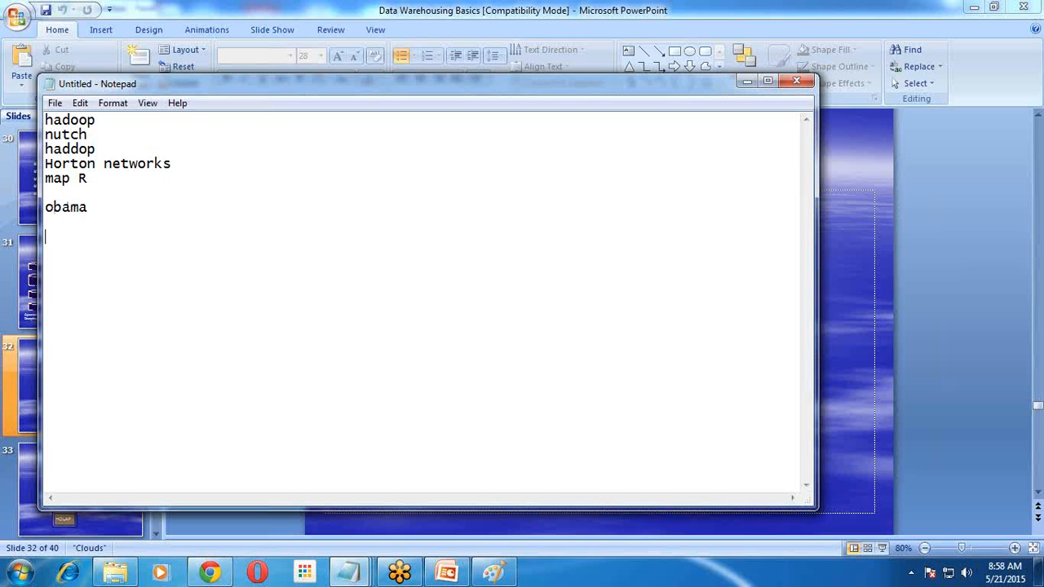
- Switch to Paint and undo all the drawn rectangles to leave a blank canvas
{"action": "left_click", "coordinate": [476, 578]}
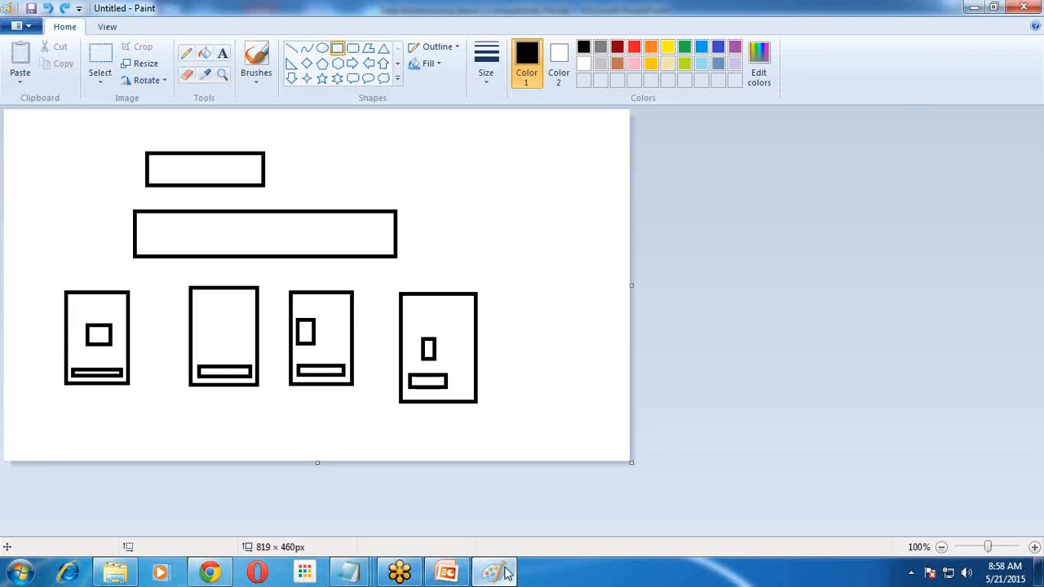
{"action": "key", "text": "ctrl+z"}
{"action": "key", "text": "ctrl+z"}
{"action": "key", "text": "ctrl+z"}
{"action": "key", "text": "ctrl+z"}
{"action": "key", "text": "ctrl+z"}
{"action": "key", "text": "ctrl+z"}
{"action": "key", "text": "ctrl+z"}
{"action": "key", "text": "ctrl+z"}
{"action": "key", "text": "ctrl+z"}
{"action": "key", "text": "ctrl+z"}
{"action": "key", "text": "ctrl+z"}
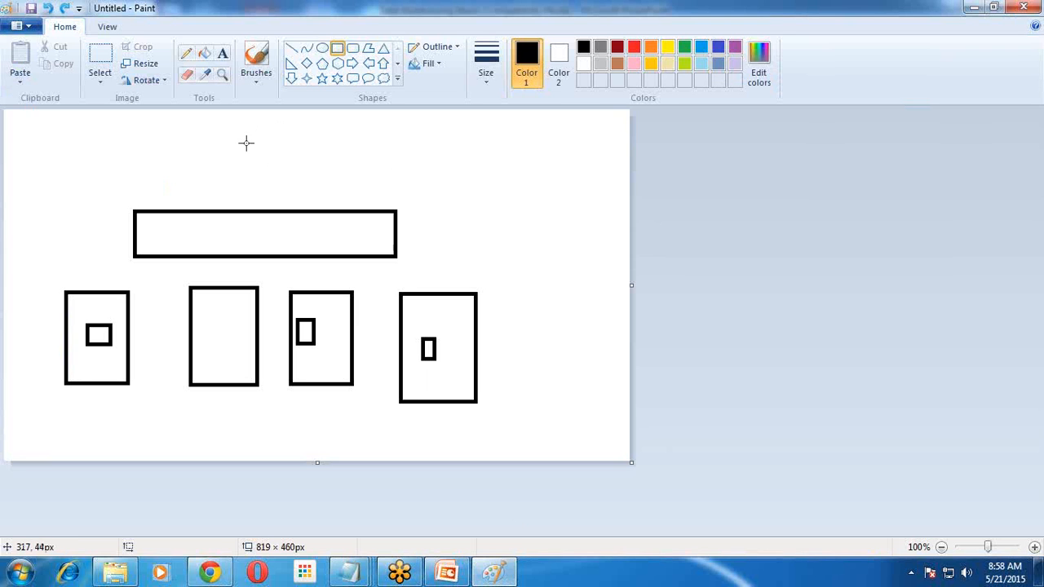
{"action": "key", "text": "ctrl+z"}
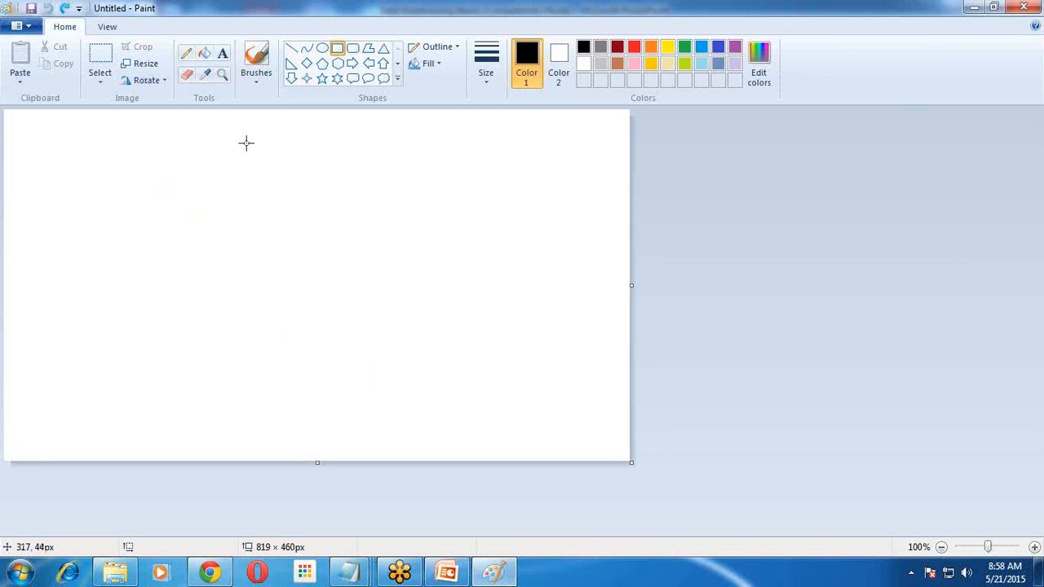
- Draw a long flat rectangle across the canvas and divide it into four cells with three vertical lines
{"action": "left_click_drag", "start_coordinate": [117, 213], "coordinate": [533, 249]}
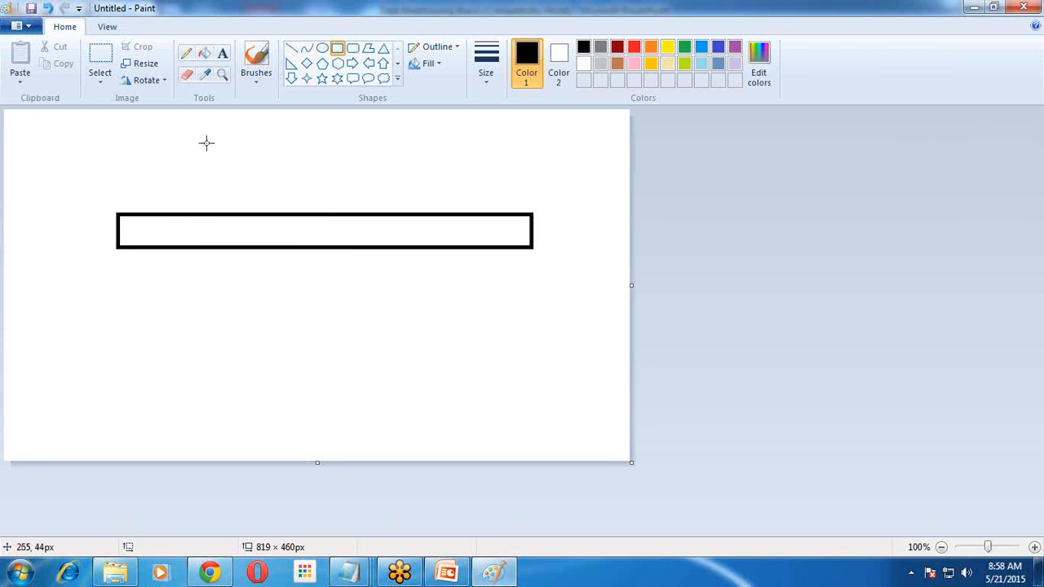
{"action": "left_click", "coordinate": [291, 49]}
{"action": "left_click_drag", "start_coordinate": [212, 216], "coordinate": [211, 251]}
{"action": "left_click_drag", "start_coordinate": [315, 212], "coordinate": [316, 251]}
{"action": "left_click_drag", "start_coordinate": [422, 212], "coordinate": [425, 251]}
{"action": "left_click", "coordinate": [418, 190]}
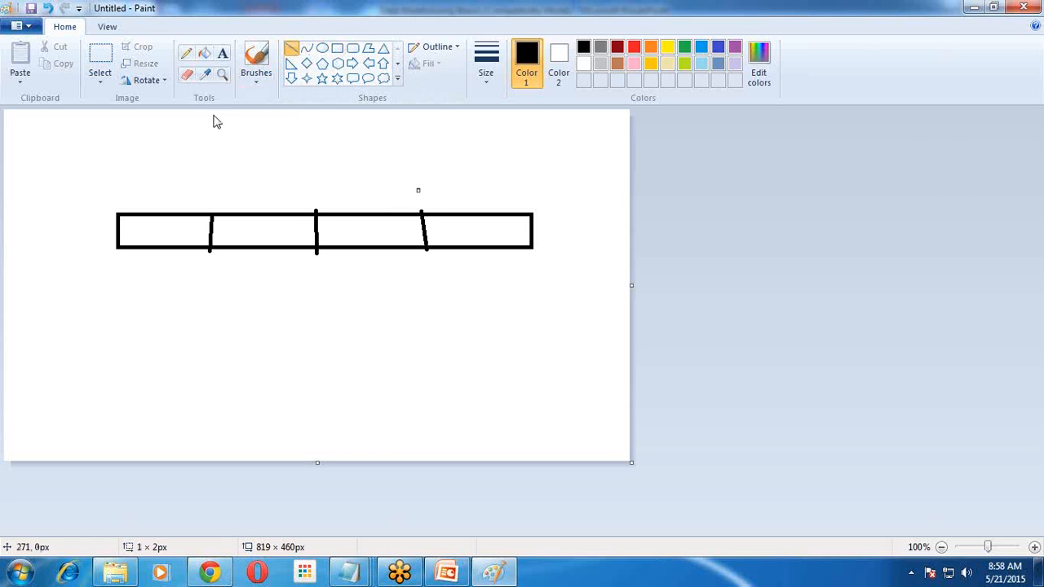
- Add the text labels 1, 10 and 20 in the second, third and fourth cells of the divided rectangle
{"action": "left_click", "coordinate": [223, 53]}
{"action": "left_click", "coordinate": [235, 222]}
{"action": "type", "text": "1"}
{"action": "left_click", "coordinate": [359, 232]}
{"action": "left_click", "coordinate": [356, 220]}
{"action": "type", "text": "10"}
{"action": "left_click", "coordinate": [454, 234]}
{"action": "left_click", "coordinate": [454, 234]}
{"action": "type", "text": "20"}
- Add the text "Obama" in the first cell and shift it slightly toward the cell's left side
{"action": "left_click", "coordinate": [152, 234]}
{"action": "left_click", "coordinate": [152, 233]}
{"action": "type", "text": "Obama"}
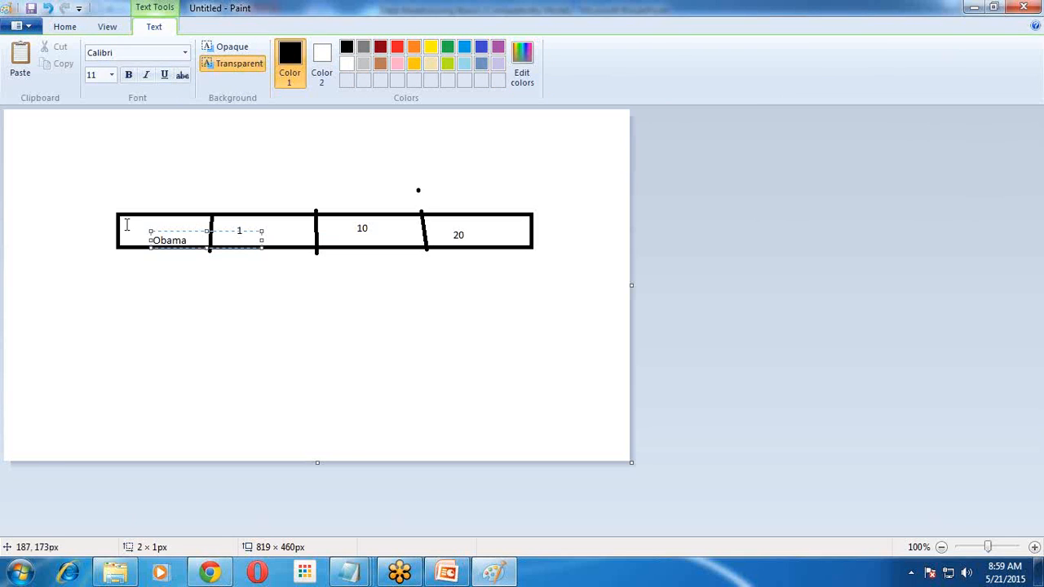
{"action": "left_click_drag", "start_coordinate": [181, 230], "coordinate": [169, 226]}
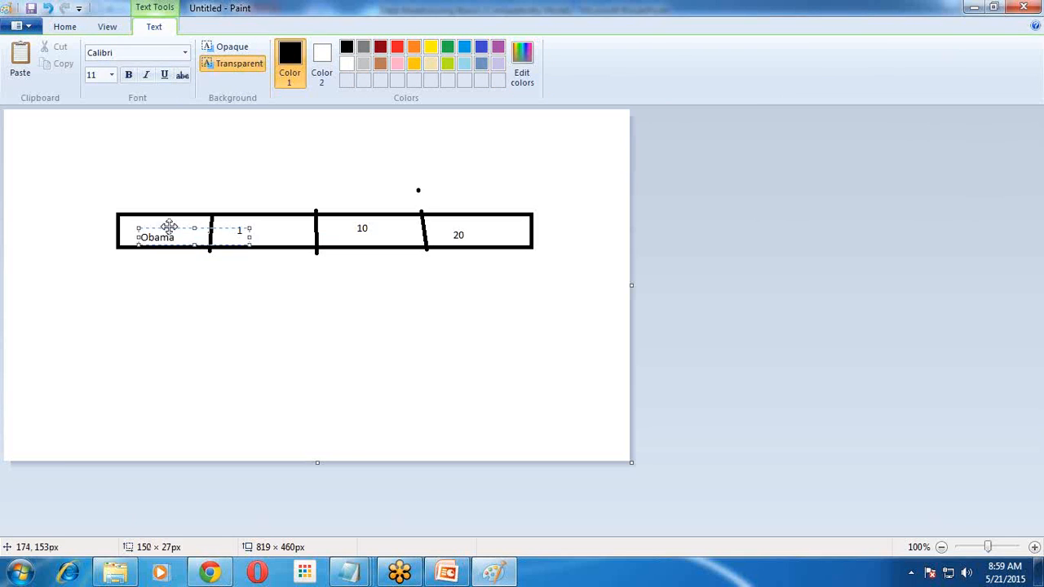
{"action": "left_click", "coordinate": [268, 402]}
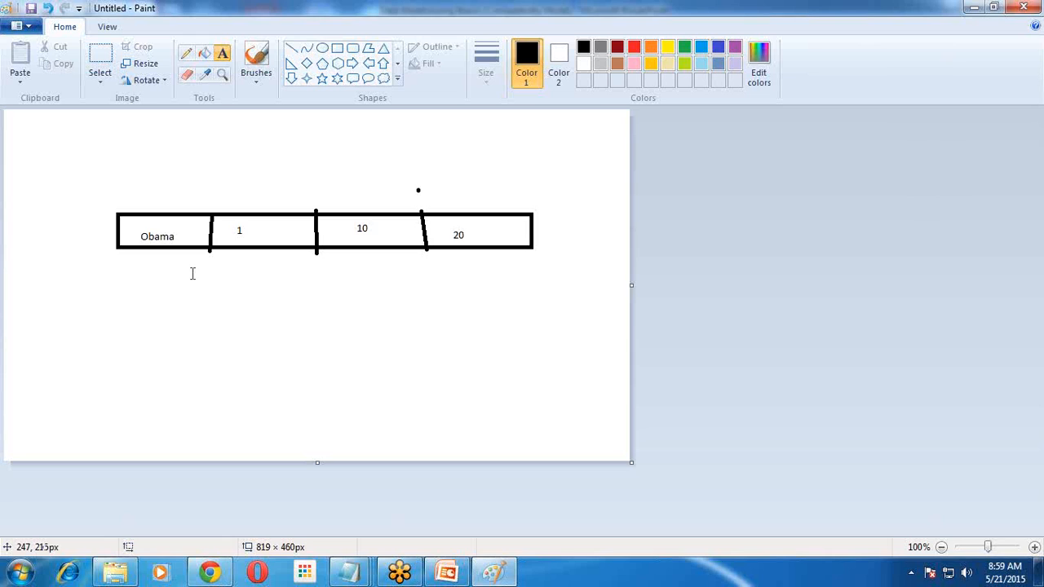
{"action": "left_click_drag", "start_coordinate": [253, 228], "coordinate": [232, 231]}
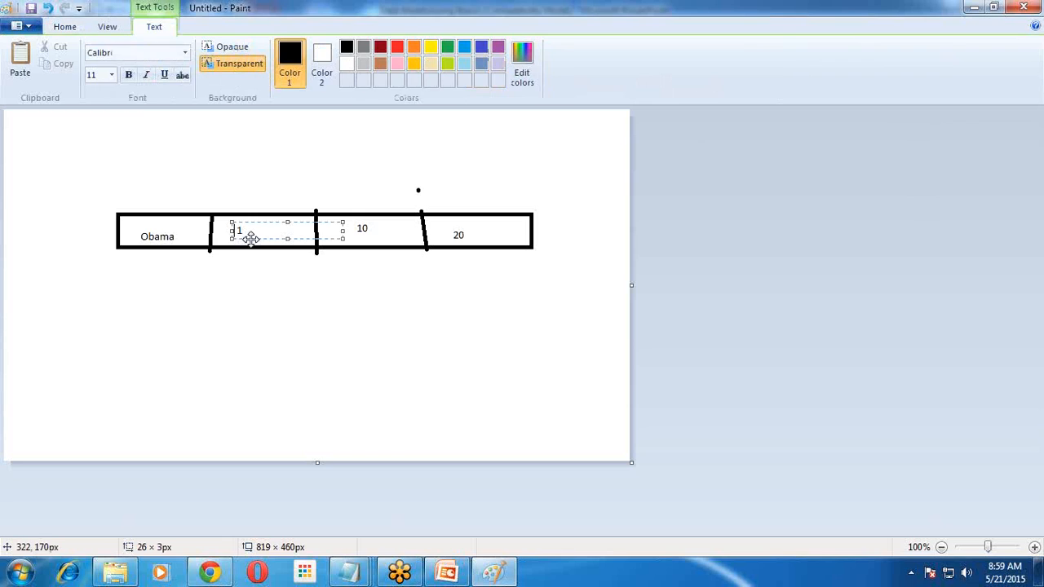
{"action": "left_click", "coordinate": [324, 310]}
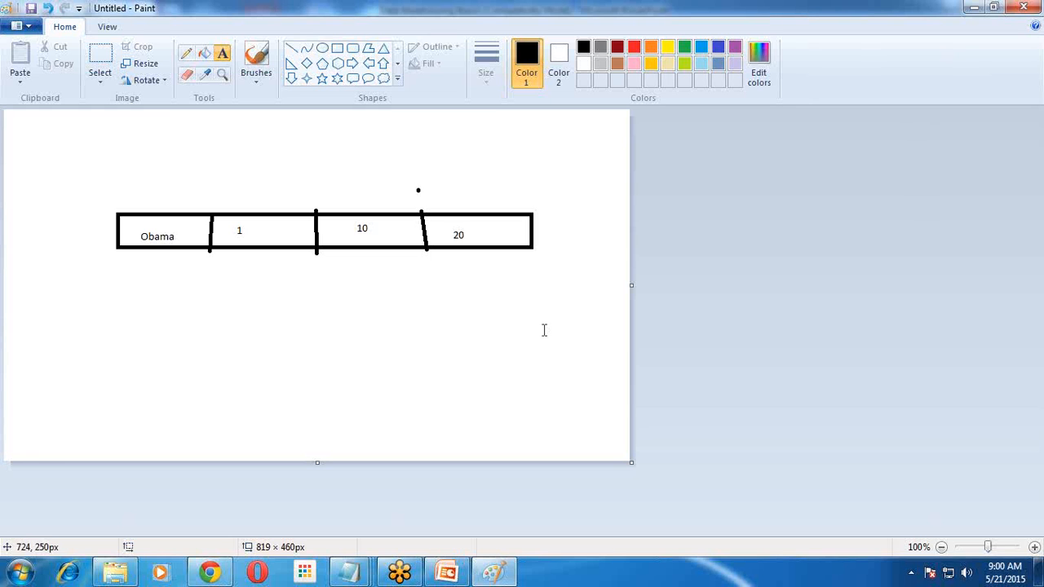
- Switch to the Data Warehousing Basics presentation and view the OLAP Flavours slide, followed by the MOLAP slide
{"action": "left_click", "coordinate": [446, 572]}
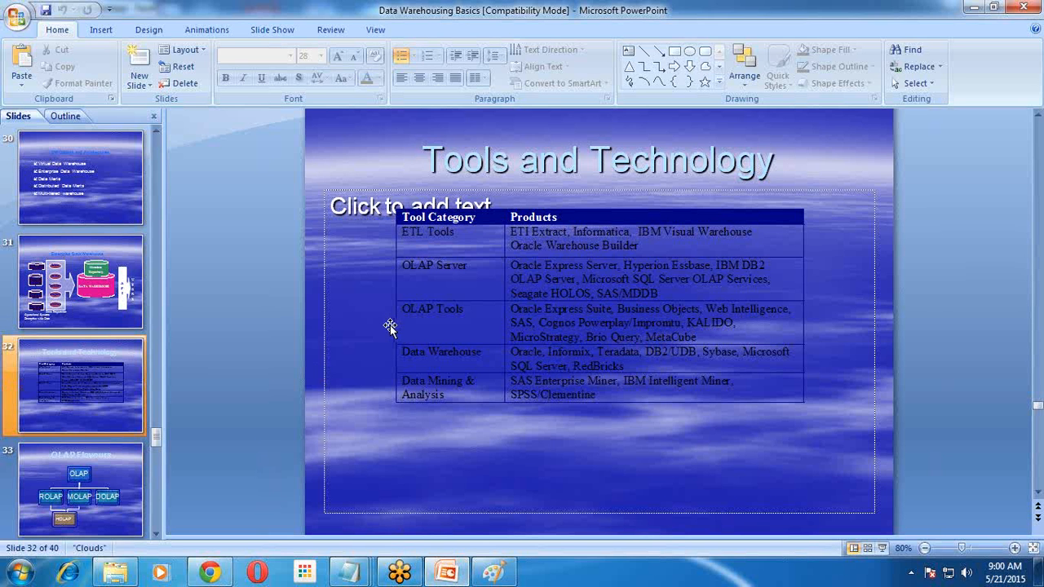
{"action": "scroll", "coordinate": [112, 471], "scroll_direction": "down", "scroll_amount": 1}
{"action": "left_click", "coordinate": [85, 415]}
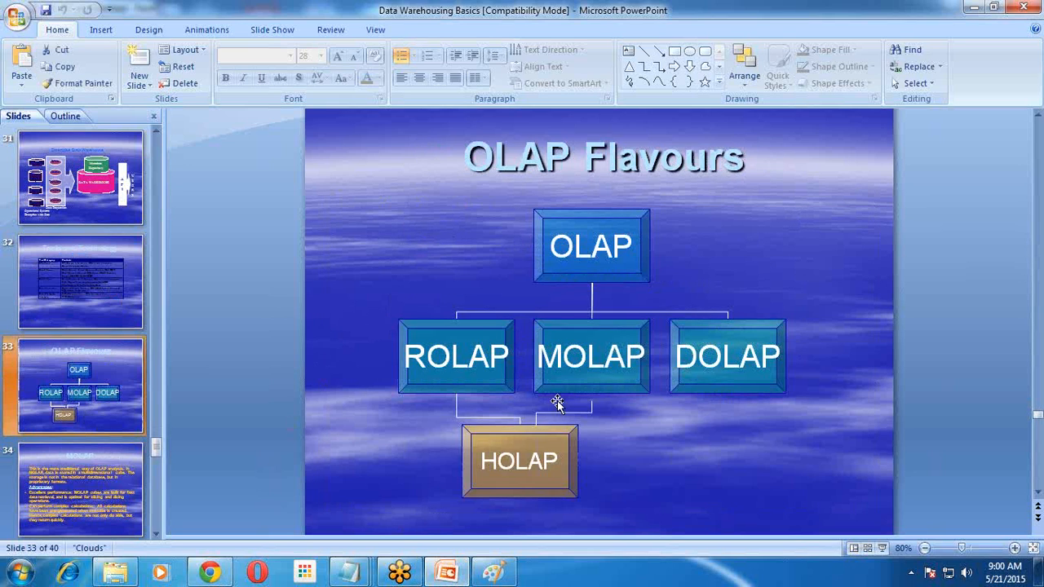
{"action": "left_click", "coordinate": [116, 503]}
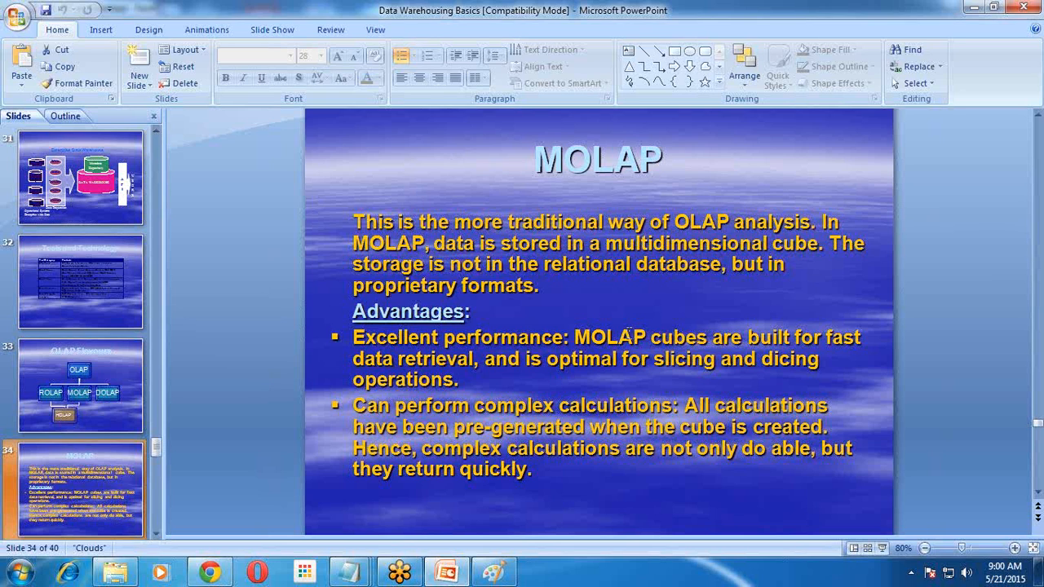
- Switch to Paint, discard the divided-rectangle sketch without saving it, and start over with a blank canvas
{"action": "left_click", "coordinate": [494, 572]}
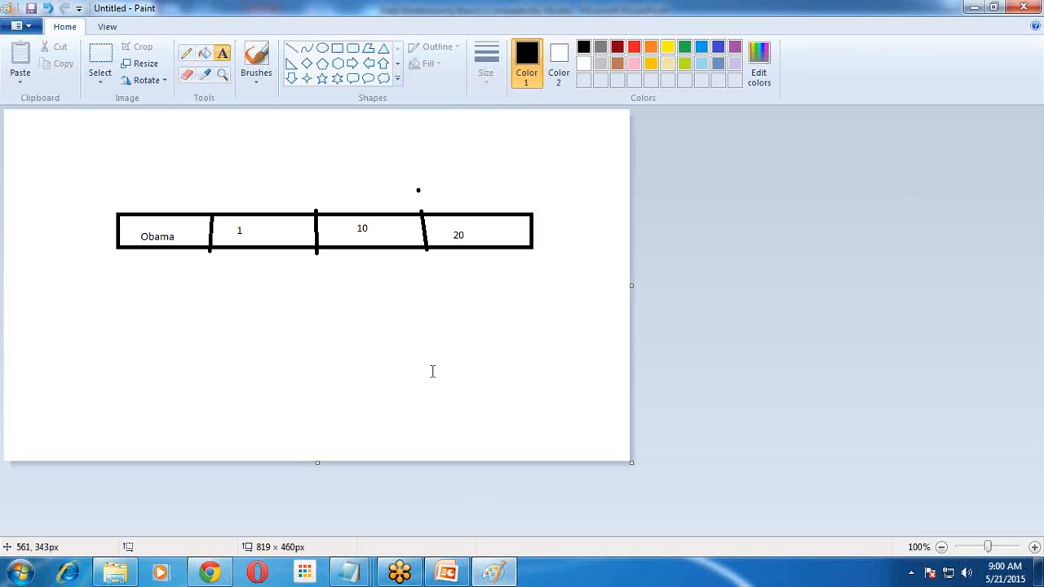
{"action": "key", "text": "ctrl+z"}
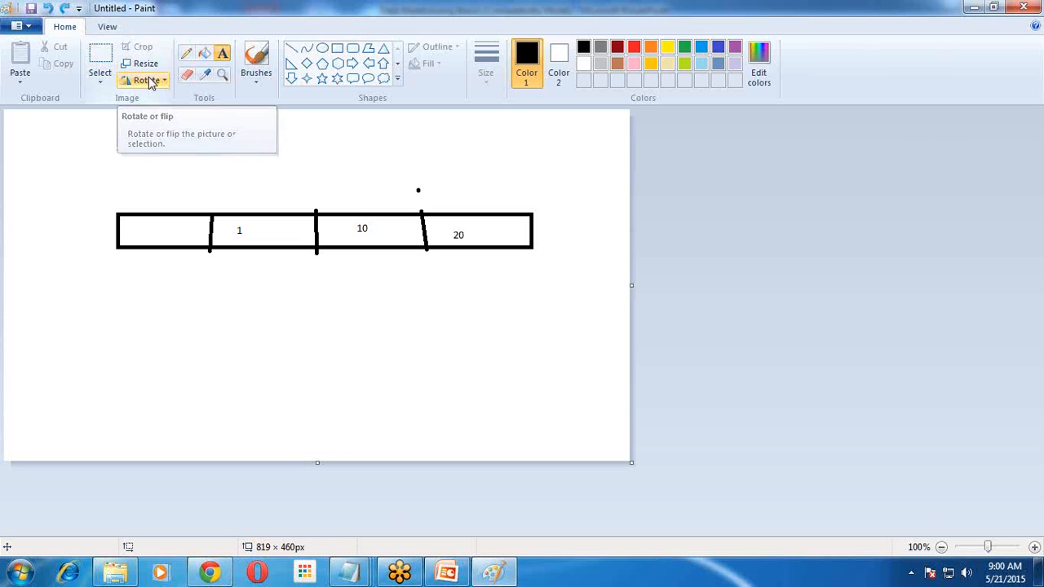
{"action": "key", "text": "alt+F4"}
{"action": "left_click", "coordinate": [538, 288]}
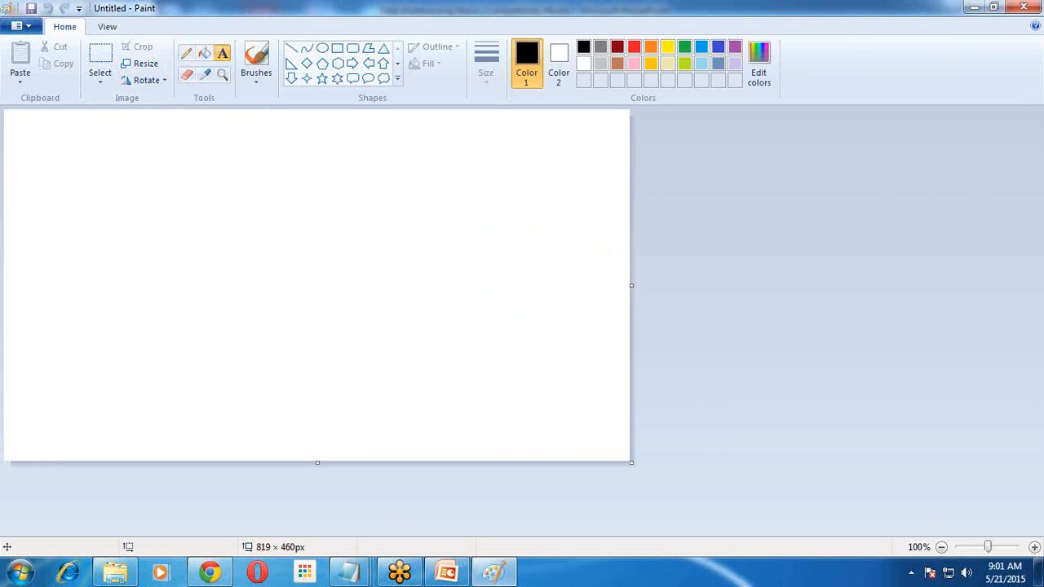
{"action": "left_click", "coordinate": [20, 573]}
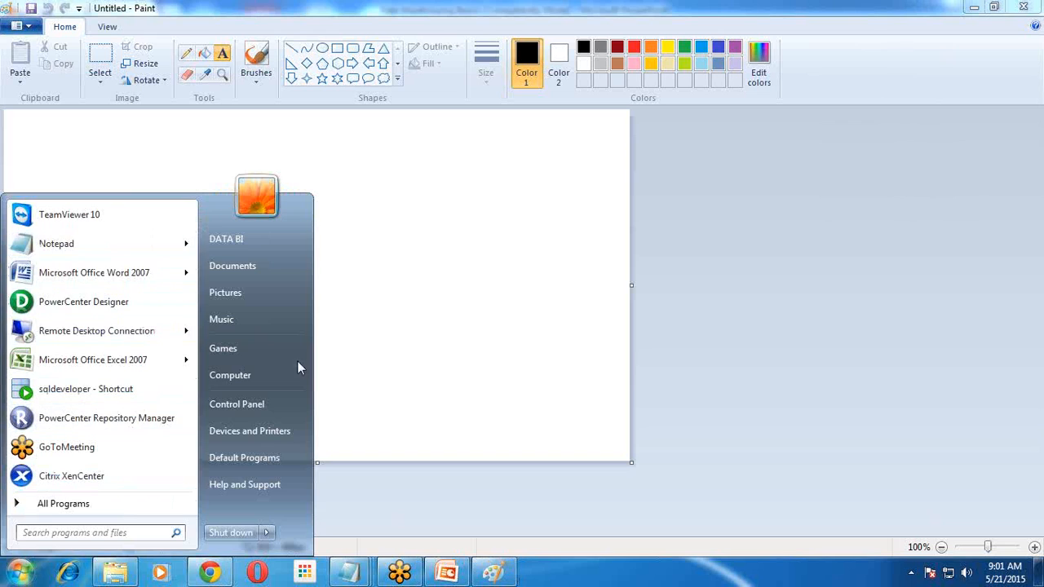
{"action": "left_click", "coordinate": [431, 286]}
{"action": "left_click", "coordinate": [371, 157]}
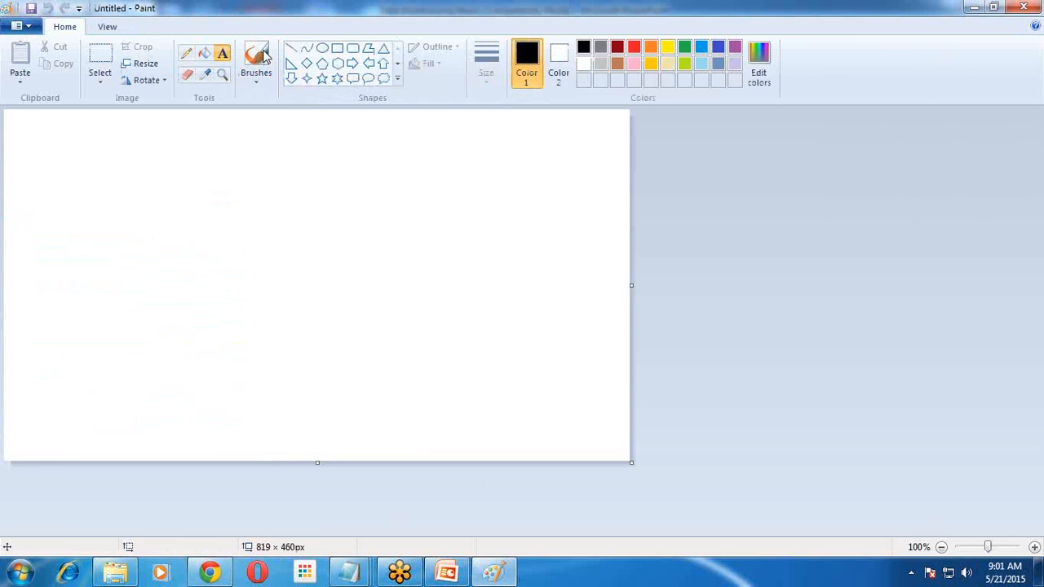
- Draw a large rectangle across the canvas and divide it into four columns and two rows with overlapping rectangles
{"action": "left_click", "coordinate": [337, 48]}
{"action": "left_click_drag", "start_coordinate": [88, 186], "coordinate": [503, 366]}
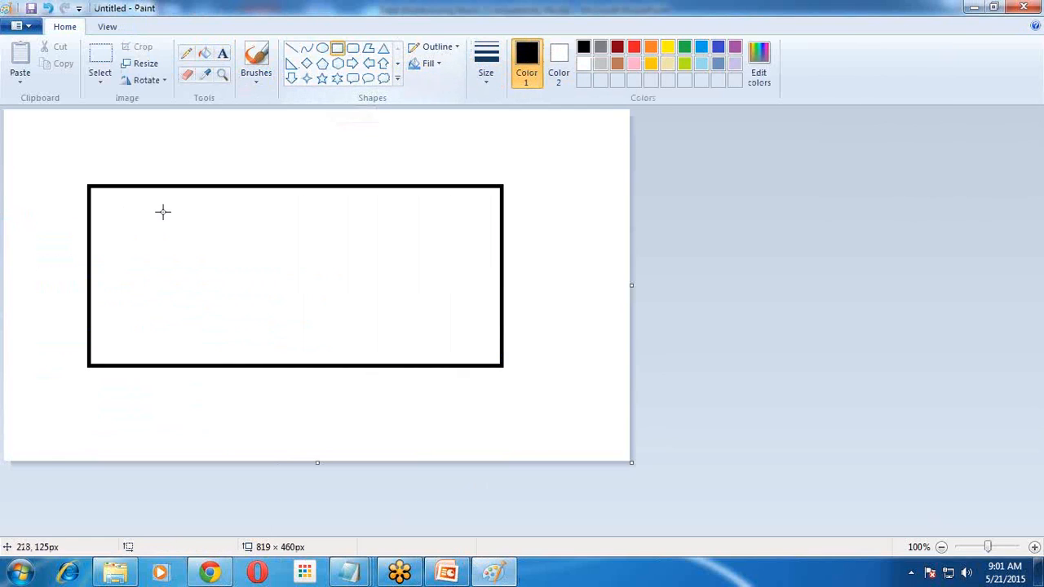
{"action": "left_click_drag", "start_coordinate": [90, 187], "coordinate": [200, 366]}
{"action": "left_click", "coordinate": [202, 182]}
{"action": "left_click_drag", "start_coordinate": [201, 183], "coordinate": [290, 369]}
{"action": "left_click_drag", "start_coordinate": [292, 189], "coordinate": [396, 359]}
{"action": "left_click", "coordinate": [438, 331]}
{"action": "left_click_drag", "start_coordinate": [91, 189], "coordinate": [503, 270]}
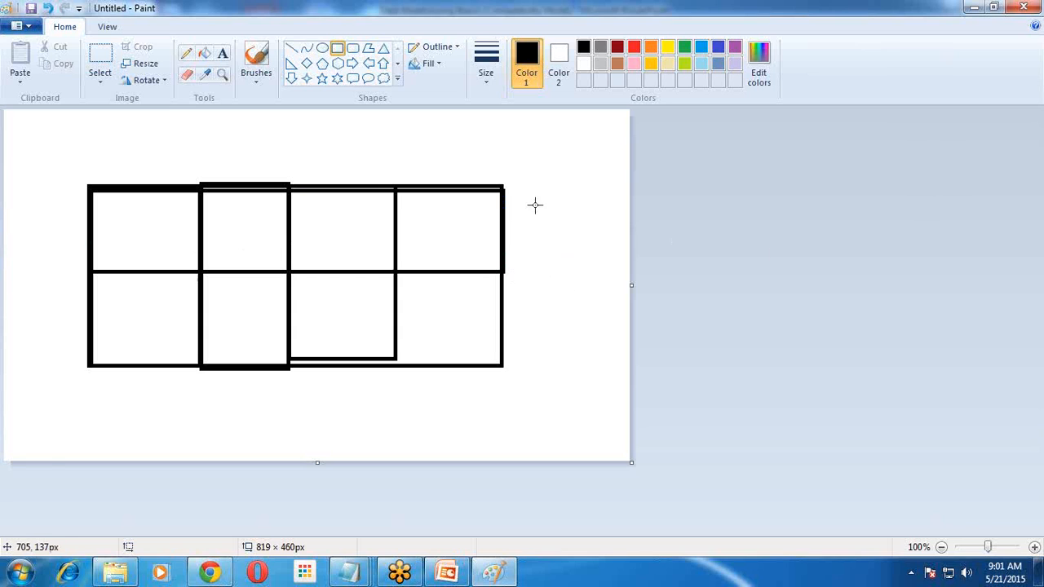
- Draw a small narrow upright rectangle beside the grid's upper part and three straight lines meeting at one point below it
{"action": "left_click_drag", "start_coordinate": [540, 167], "coordinate": [560, 239]}
{"action": "left_click", "coordinate": [291, 48]}
{"action": "mouse_move", "coordinate": [541, 305]}
{"action": "left_mouse_down"}
{"action": "mouse_move", "coordinate": [547, 380]}
{"action": "mouse_move", "coordinate": [615, 346]}
{"action": "left_mouse_up"}
{"action": "left_click_drag", "start_coordinate": [548, 379], "coordinate": [586, 440]}
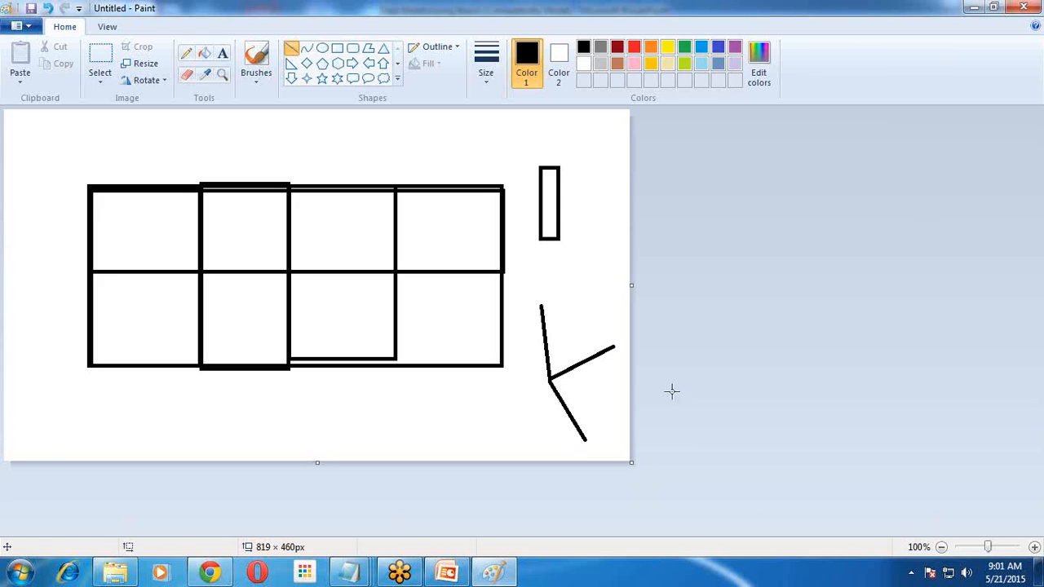
{"action": "left_click_drag", "start_coordinate": [530, 331], "coordinate": [528, 332]}
{"action": "left_click", "coordinate": [530, 348]}
- Return to the Data Warehousing Basics presentation and browse the slides that follow the first MOLAP slide
{"action": "left_click", "coordinate": [447, 573]}
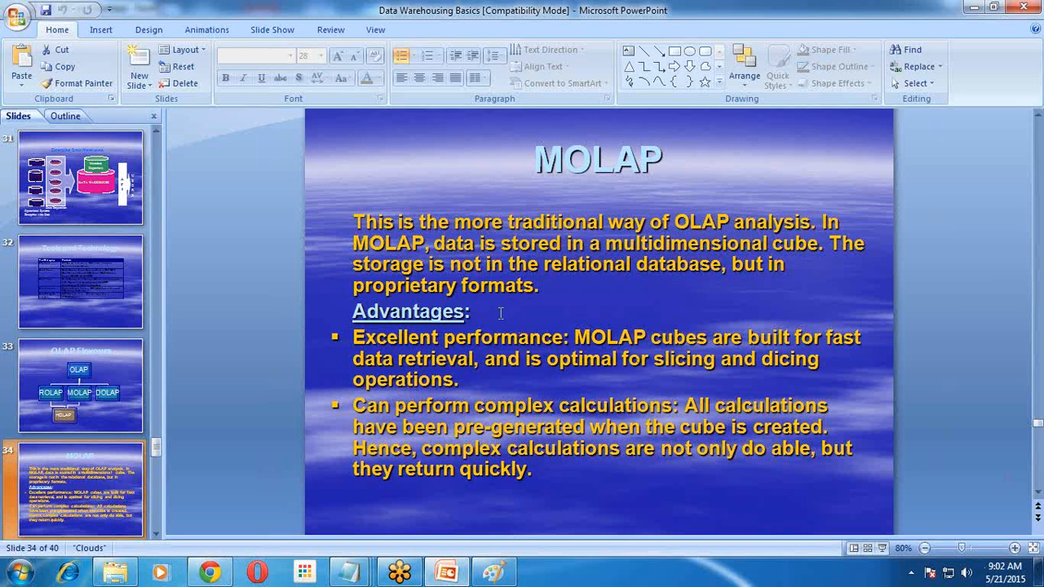
{"action": "scroll", "coordinate": [107, 387], "scroll_direction": "down", "scroll_amount": 2}
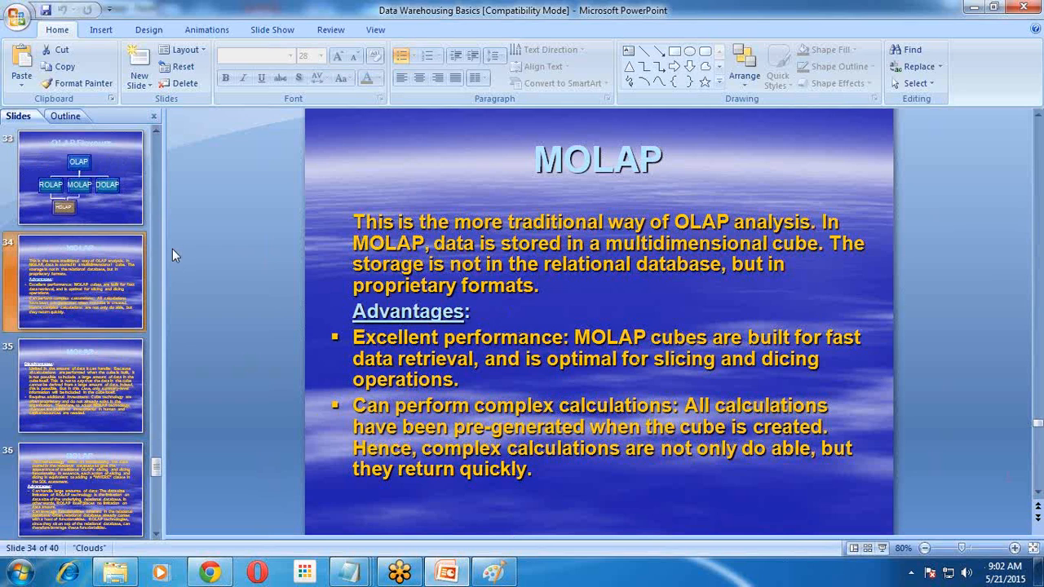